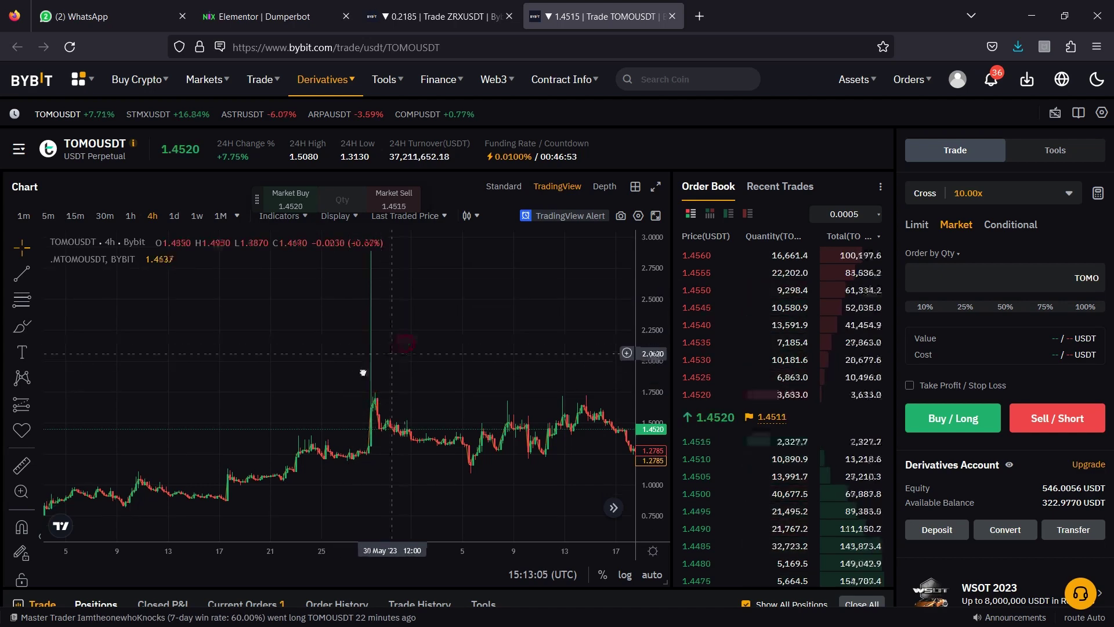
# - Pan and zoom the TOMOUSDT chart to inspect the late-May spike and the June candles
pyautogui.moveTo(368, 374); pyautogui.dragTo(344, 391)
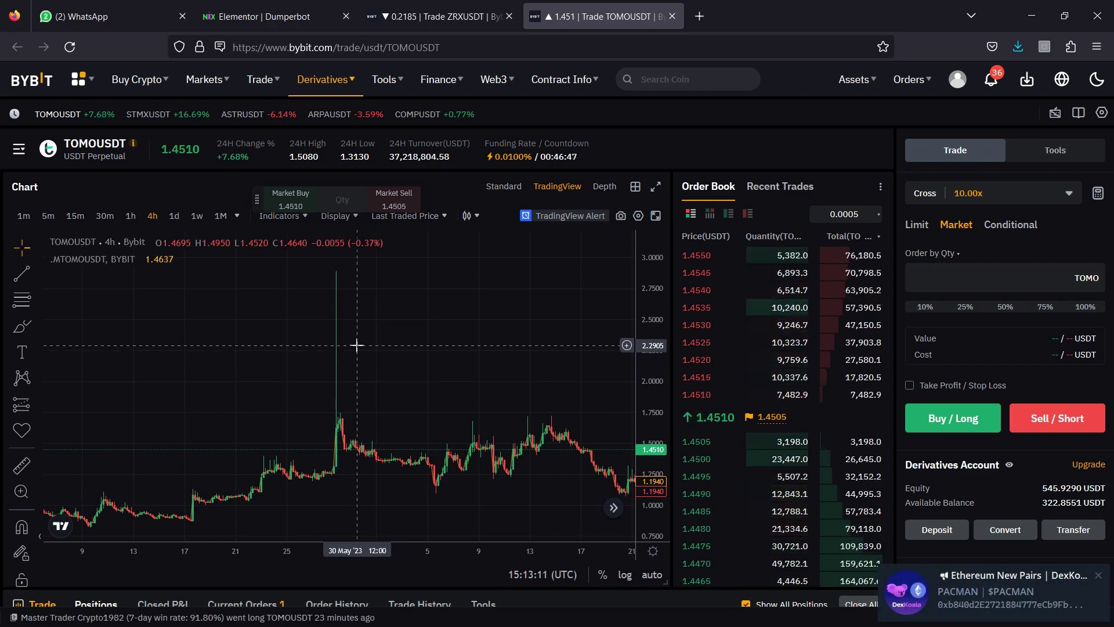
pyautogui.moveTo(368, 324); pyautogui.dragTo(273, 314)
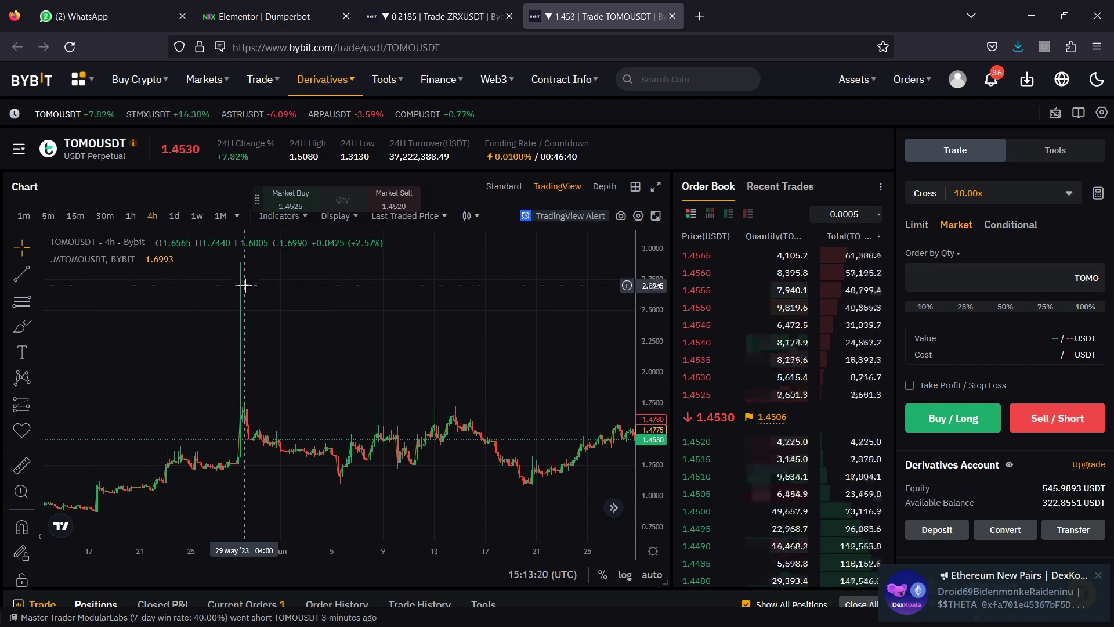
pyautogui.moveTo(385, 353)
pyautogui.mouseDown()
pyautogui.moveTo(308, 365)
pyautogui.moveTo(383, 363)
pyautogui.mouseUp()
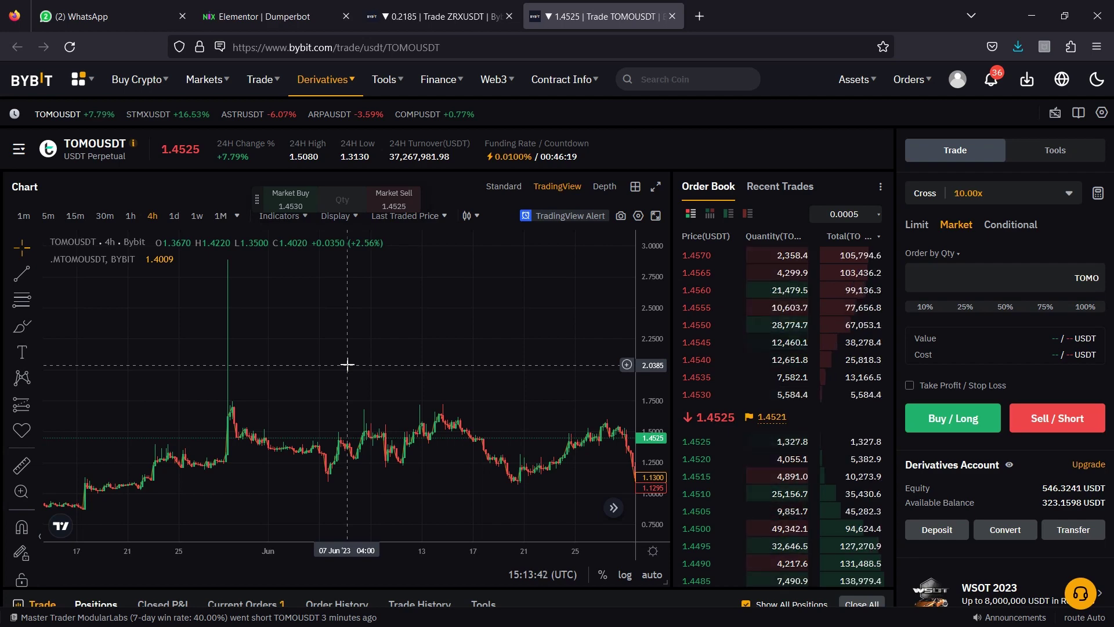
pyautogui.scroll(-3, 348, 365)
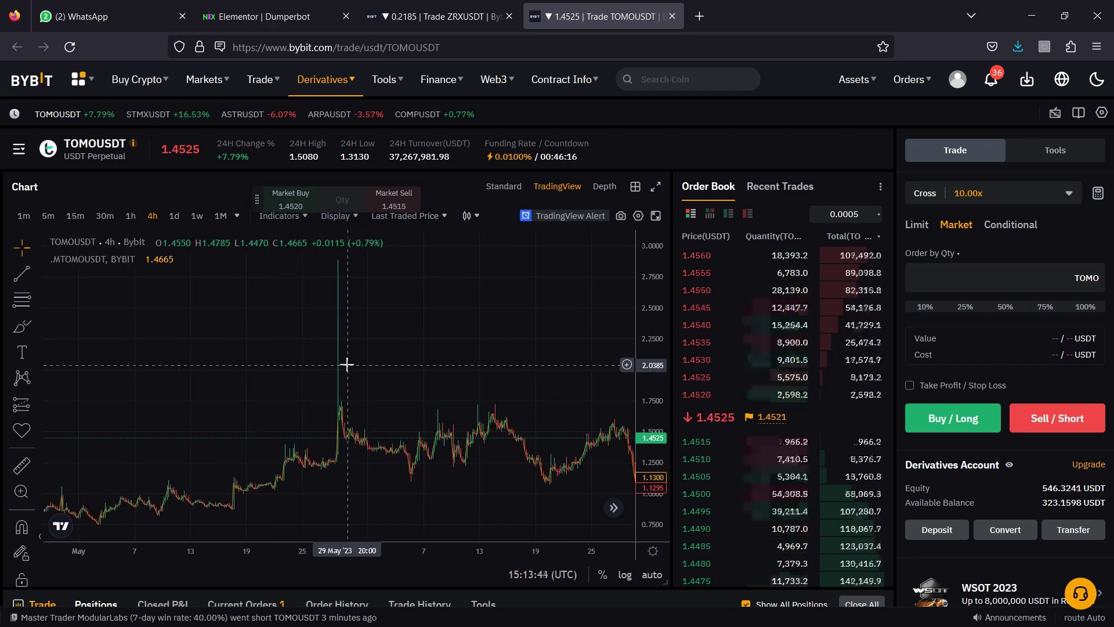
pyautogui.scroll(1, 348, 365)
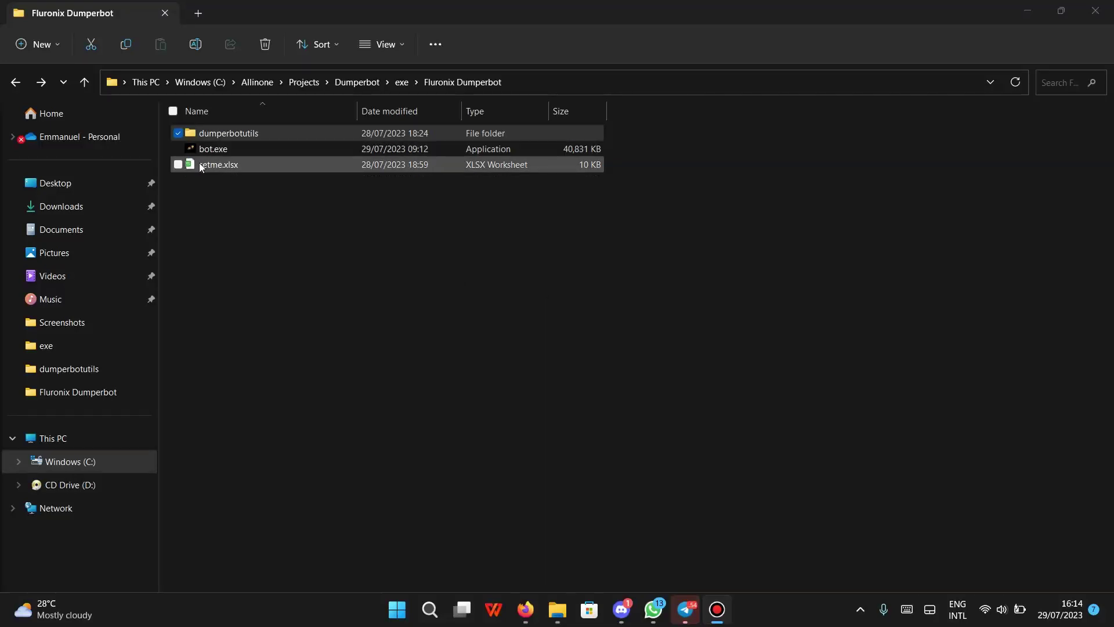
# - Open setme.xlsx from the Fluronix Dumperbot folder in WPS Office
pyautogui.doubleClick(231, 169)
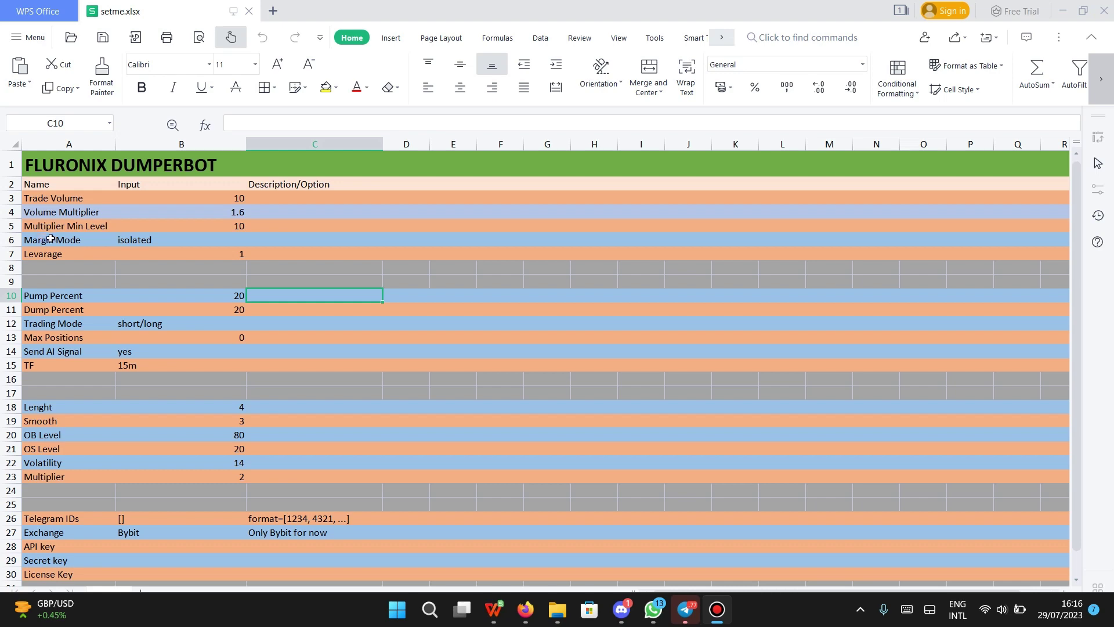
# - Shrink the setme.xlsx window so it sits beside the Bybit STMXUSDT trading page
pyautogui.press('super+Down')
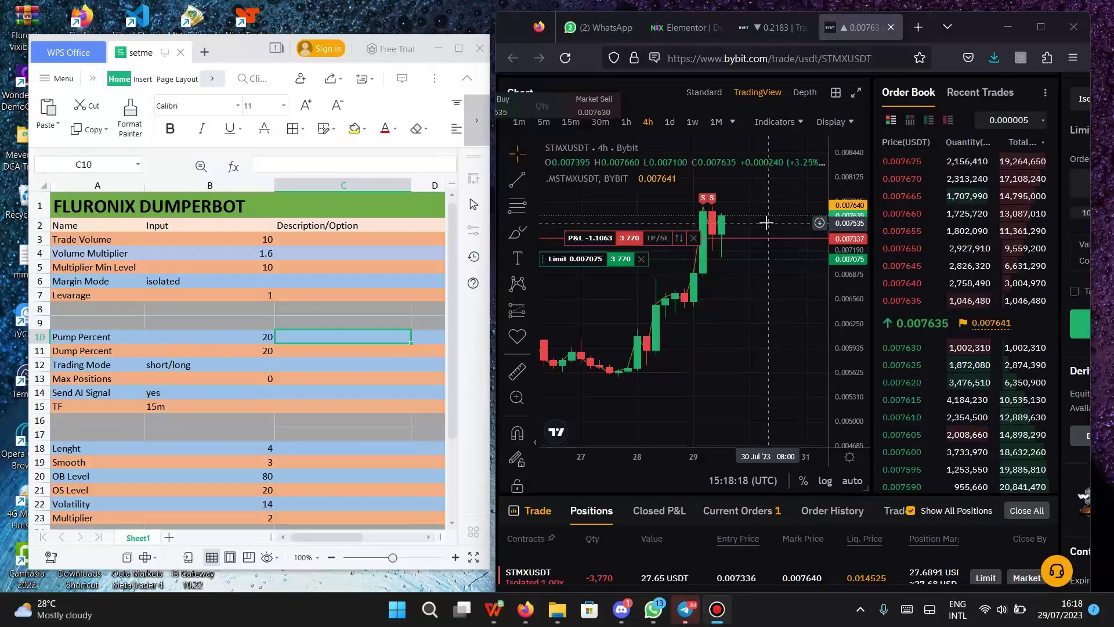
# - Maximize the spreadsheet and change Margin Mode in B6 from isolated to cross
pyautogui.press('super+Up')
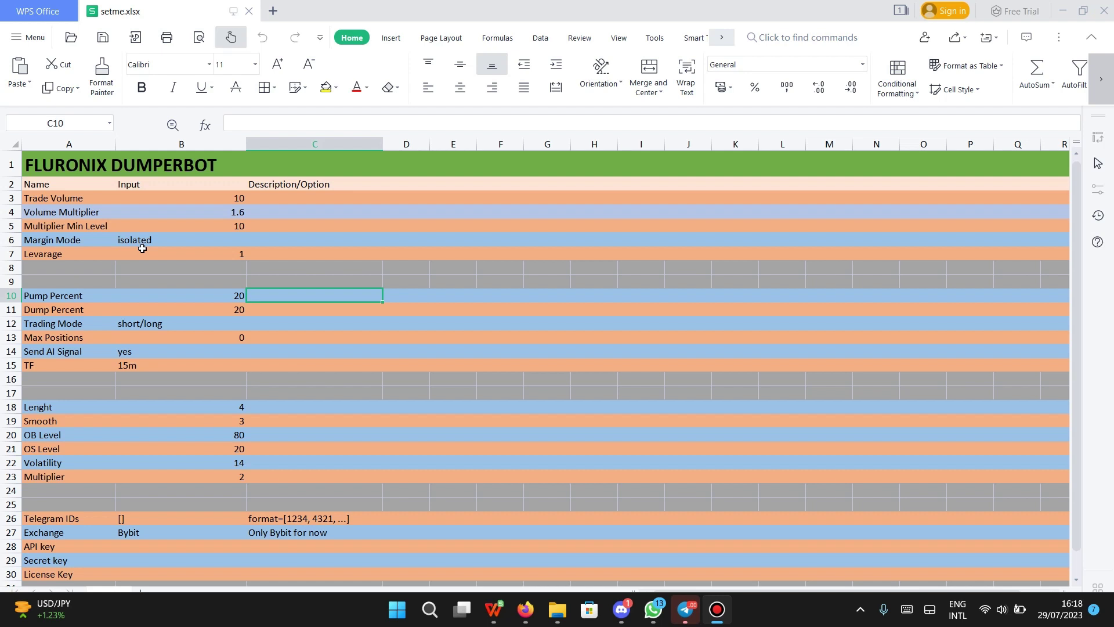
pyautogui.press('Left')
pyautogui.press('Up')
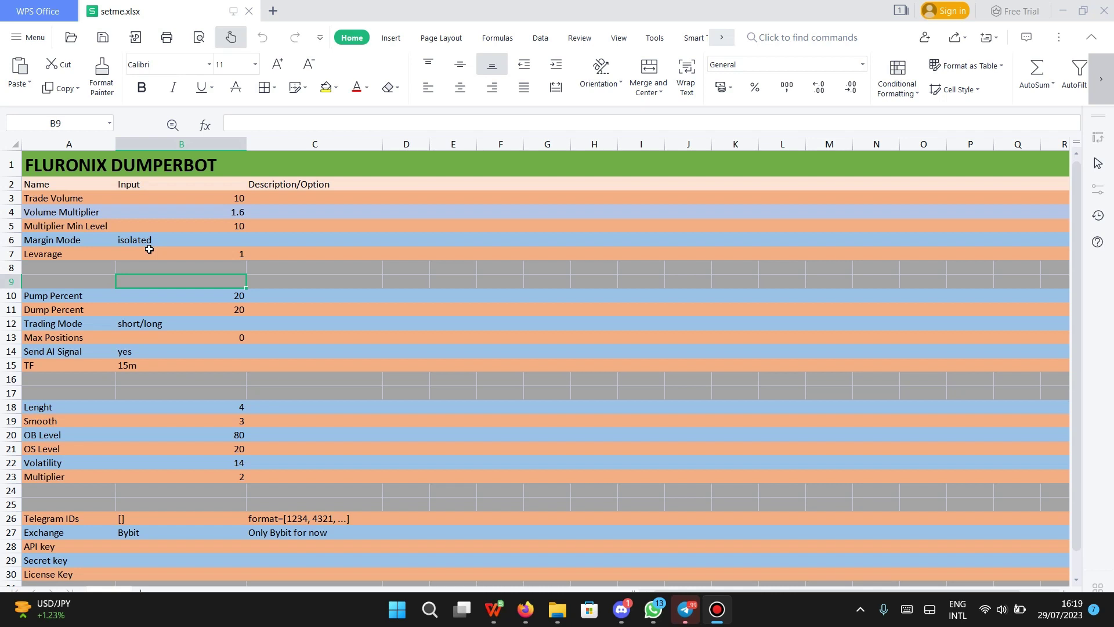
pyautogui.click(168, 244)
pyautogui.click(253, 241)
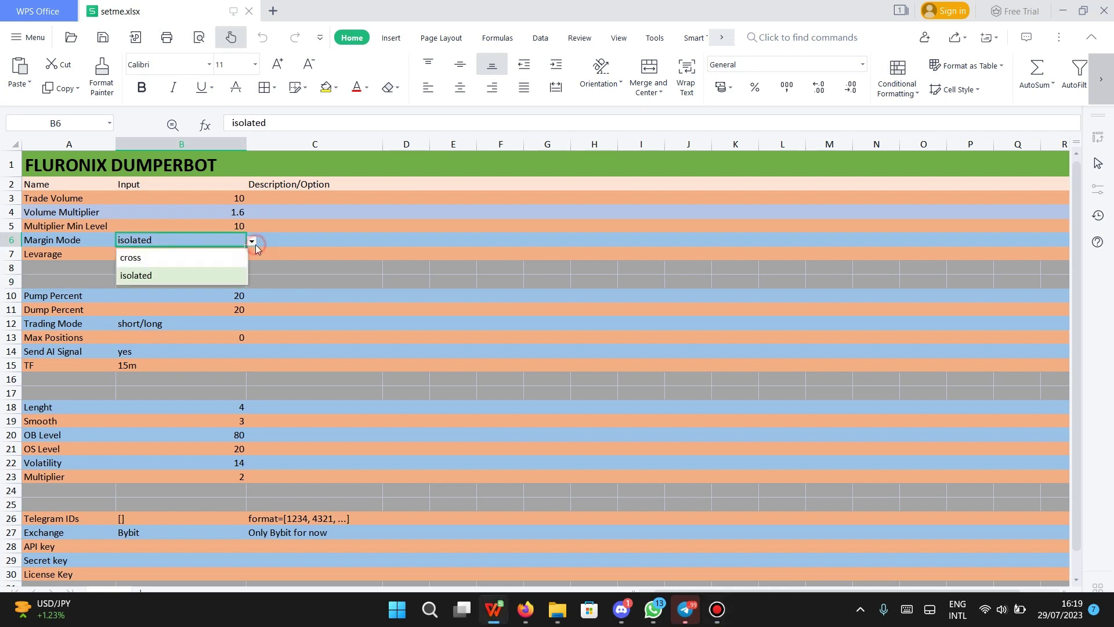
pyautogui.click(182, 262)
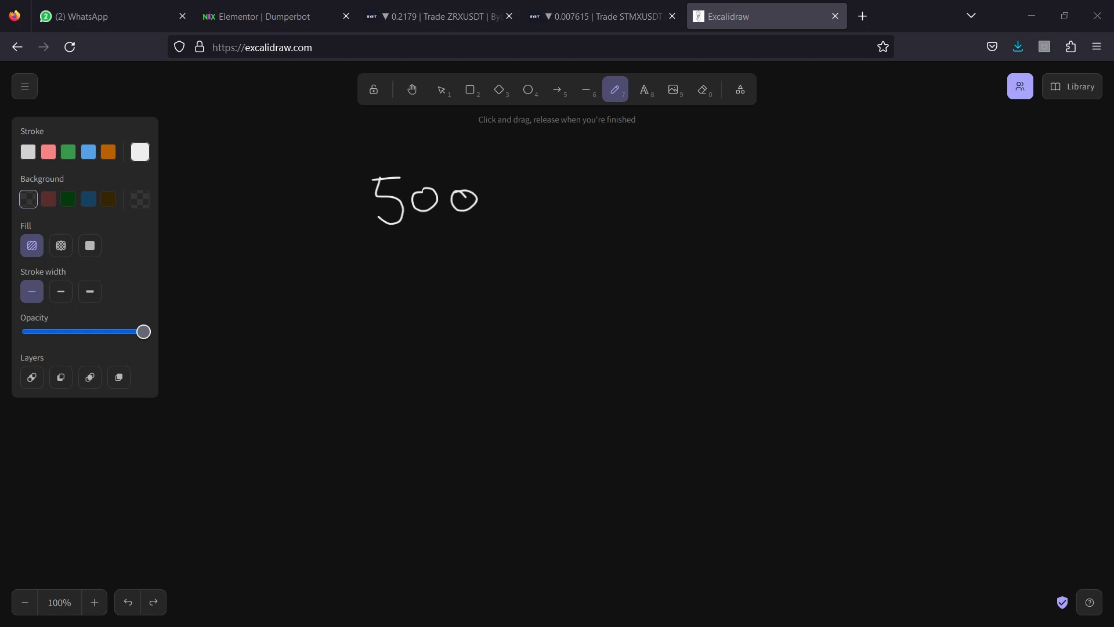
# - Pencil-draw 50 × 10 = 500 below the 500, circling the 50 and the 10
pyautogui.moveTo(523, 291)
pyautogui.mouseDown()
pyautogui.moveTo(550, 287)
pyautogui.moveTo(574, 321)
pyautogui.moveTo(567, 308)
pyautogui.moveTo(632, 333)
pyautogui.mouseUp()
pyautogui.moveTo(633, 306); pyautogui.dragTo(607, 334)
pyautogui.moveTo(664, 302); pyautogui.dragTo(666, 342)
pyautogui.moveTo(739, 327); pyautogui.dragTo(813, 295)
pyautogui.moveTo(662, 288); pyautogui.dragTo(665, 290)
pyautogui.moveTo(796, 325); pyautogui.dragTo(805, 345)
pyautogui.moveTo(835, 308); pyautogui.dragTo(885, 310)
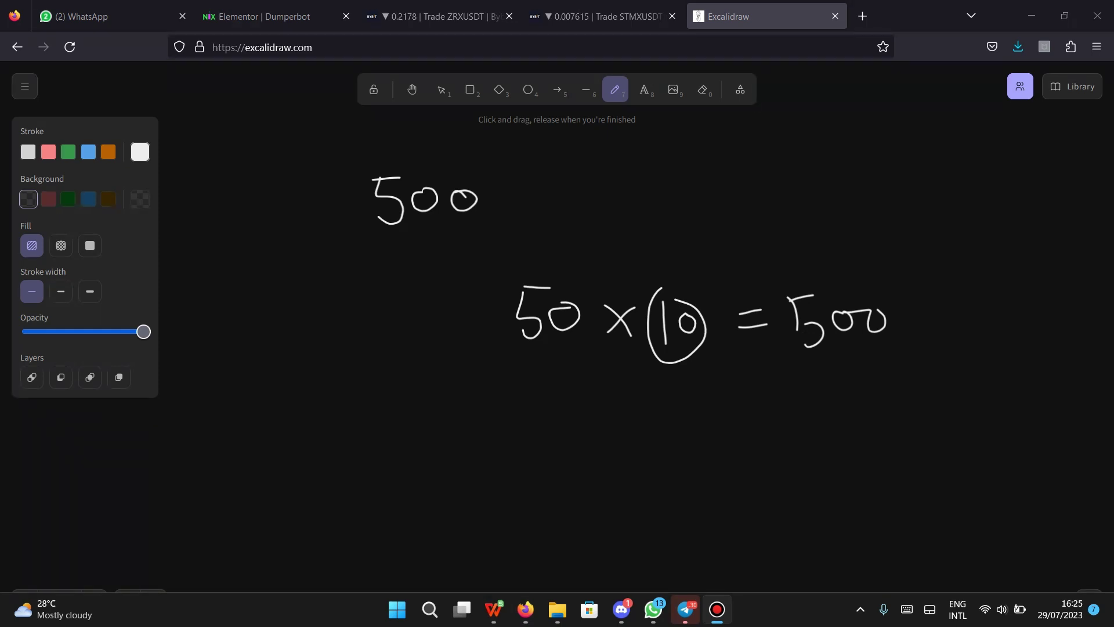
pyautogui.moveTo(515, 274)
pyautogui.mouseDown()
pyautogui.moveTo(507, 348)
pyautogui.moveTo(511, 277)
pyautogui.mouseUp()
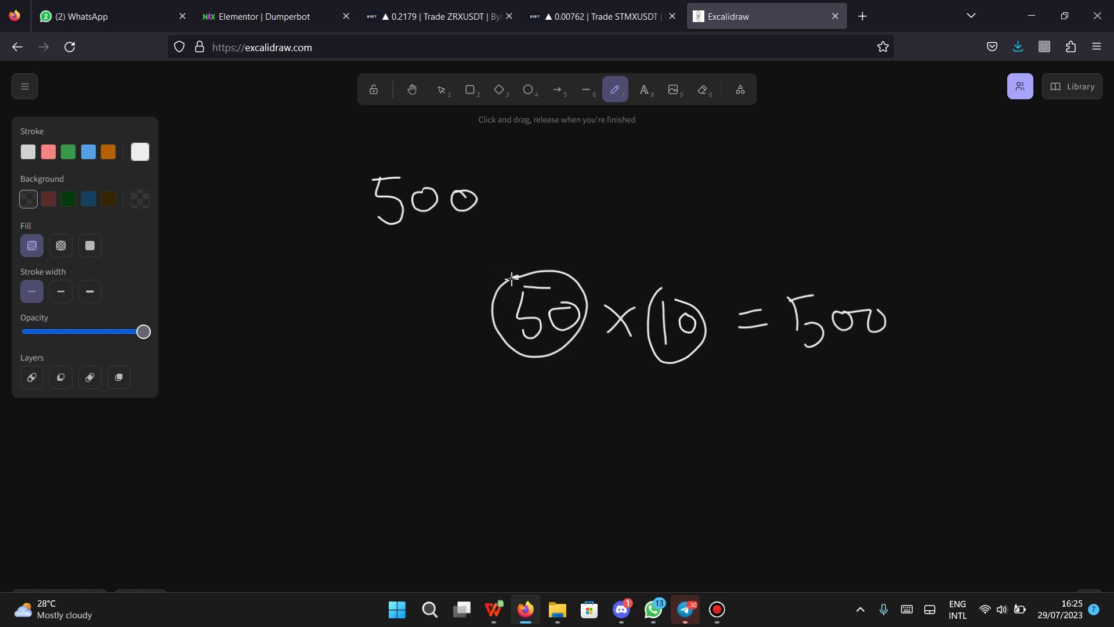
pyautogui.hotkey('alt', 'Tab')
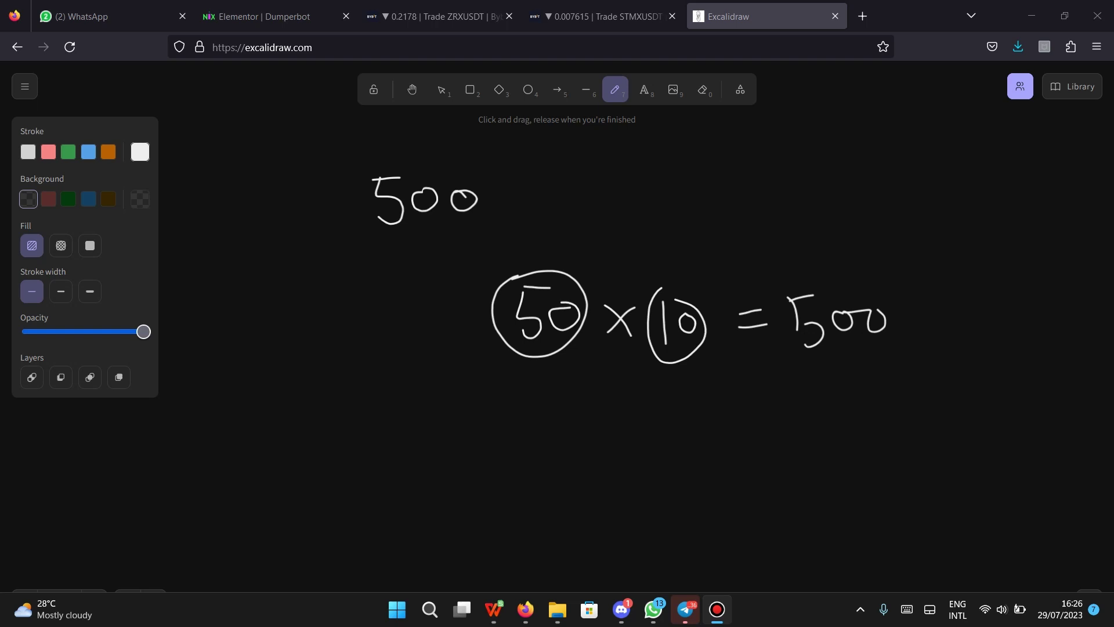
# - Draw a line down from the circled 50 and circle the 50 a second time
pyautogui.moveTo(552, 351); pyautogui.dragTo(565, 437)
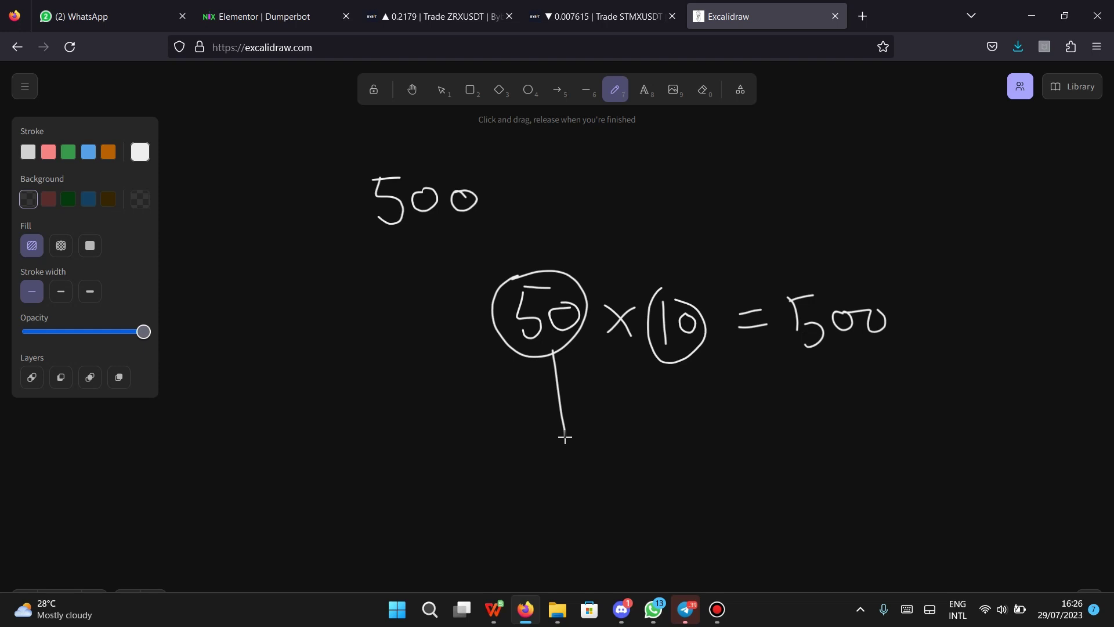
pyautogui.moveTo(511, 269)
pyautogui.mouseDown()
pyautogui.moveTo(497, 278)
pyautogui.moveTo(590, 295)
pyautogui.moveTo(513, 286)
pyautogui.mouseUp()
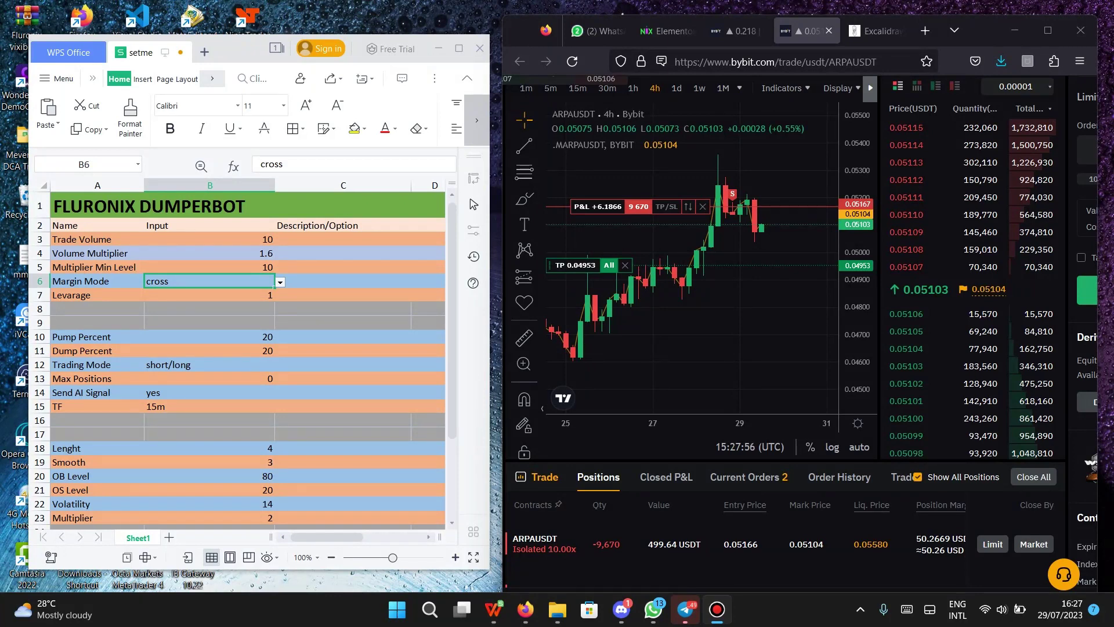
# - Maximize setme.xlsx and select the Trading Mode value in B12
pyautogui.press('super+Up')
pyautogui.click(148, 324)
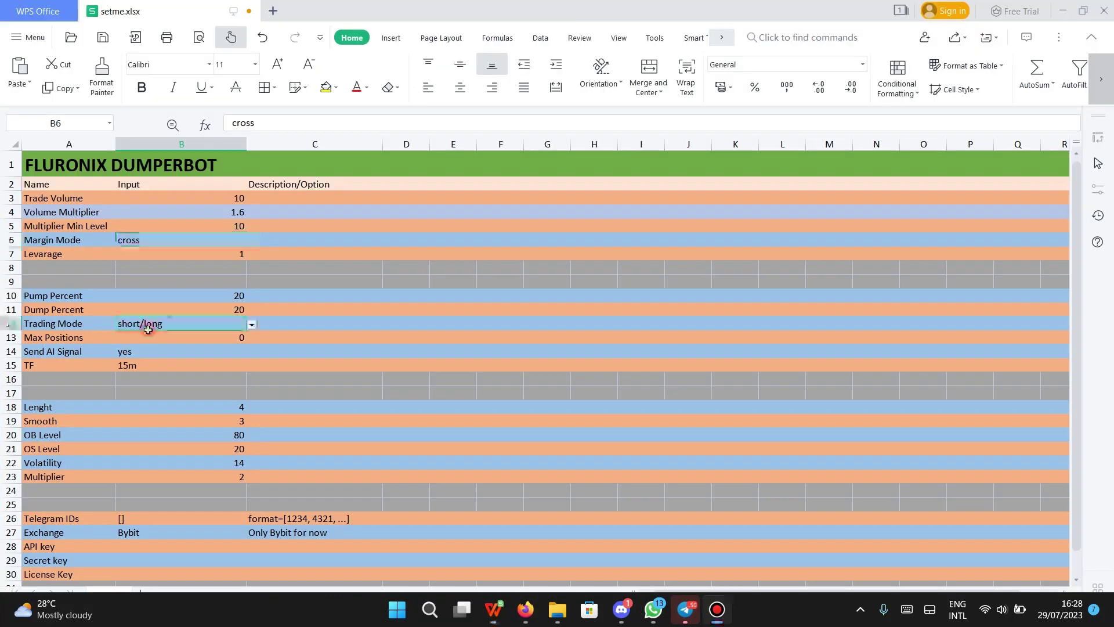
# - Set Trading Mode in B12 to short, then check Send AI Signal (yes) and TF (15m)
pyautogui.click(253, 325)
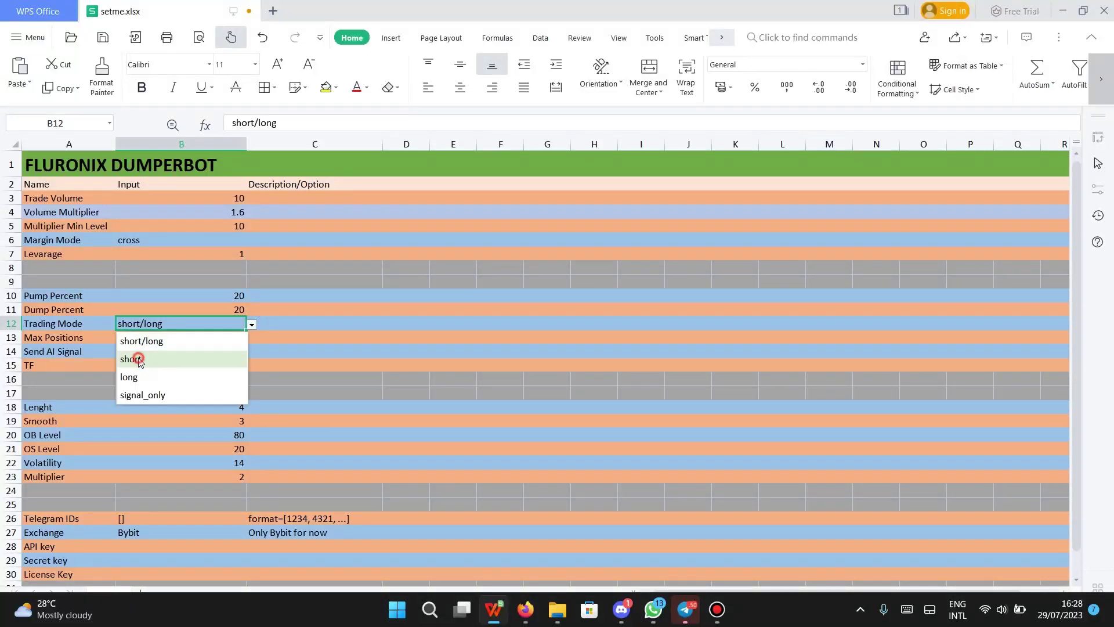
pyautogui.click(139, 359)
pyautogui.click(252, 325)
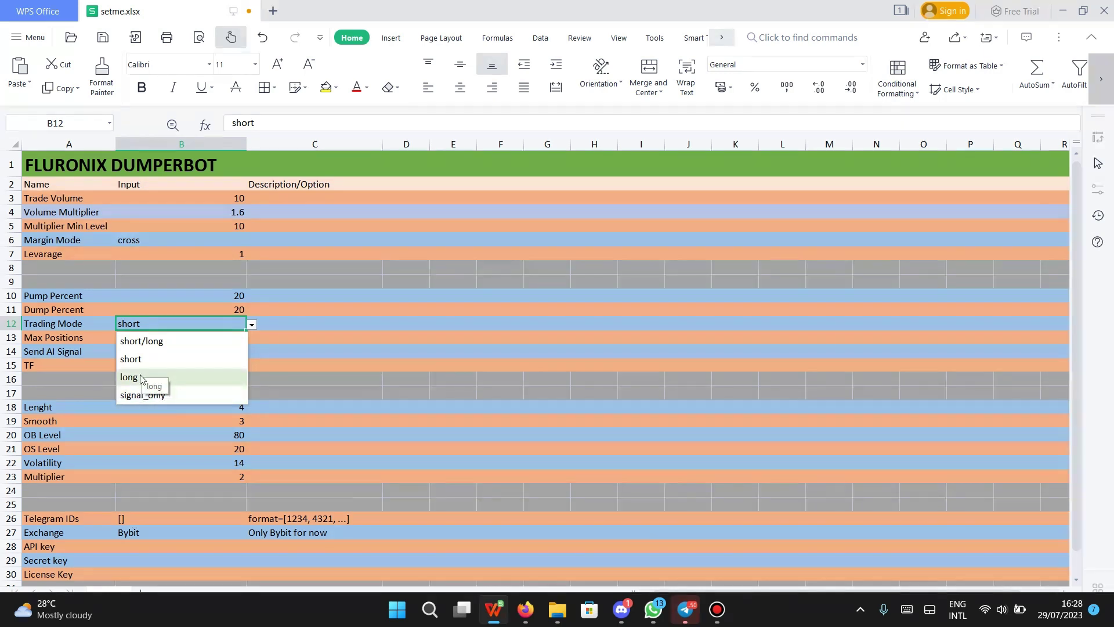
pyautogui.click(124, 365)
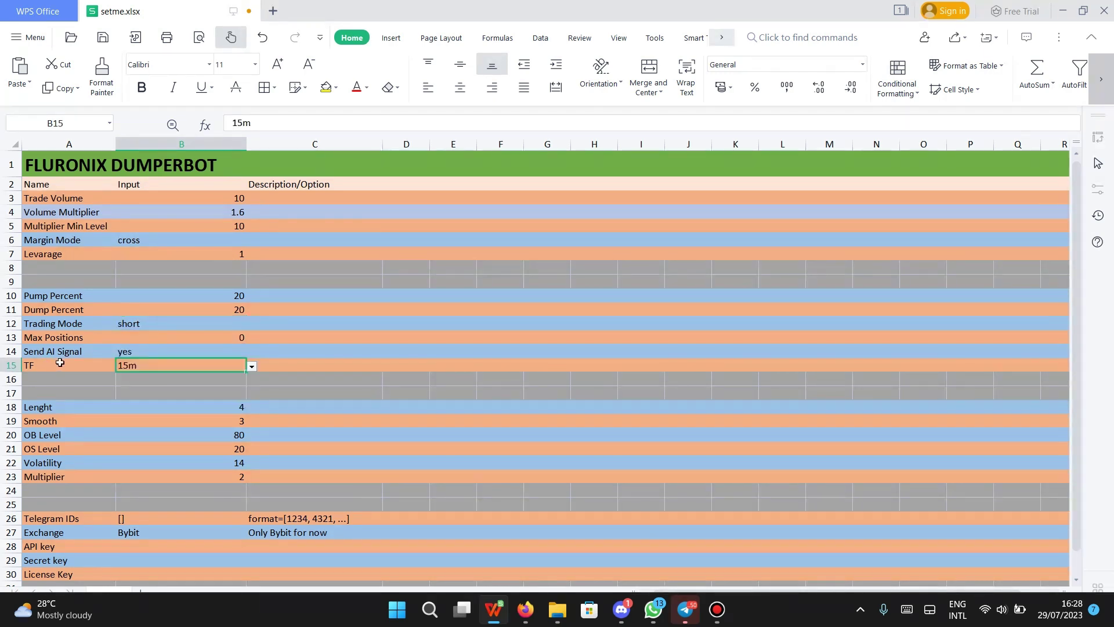
pyautogui.click(162, 354)
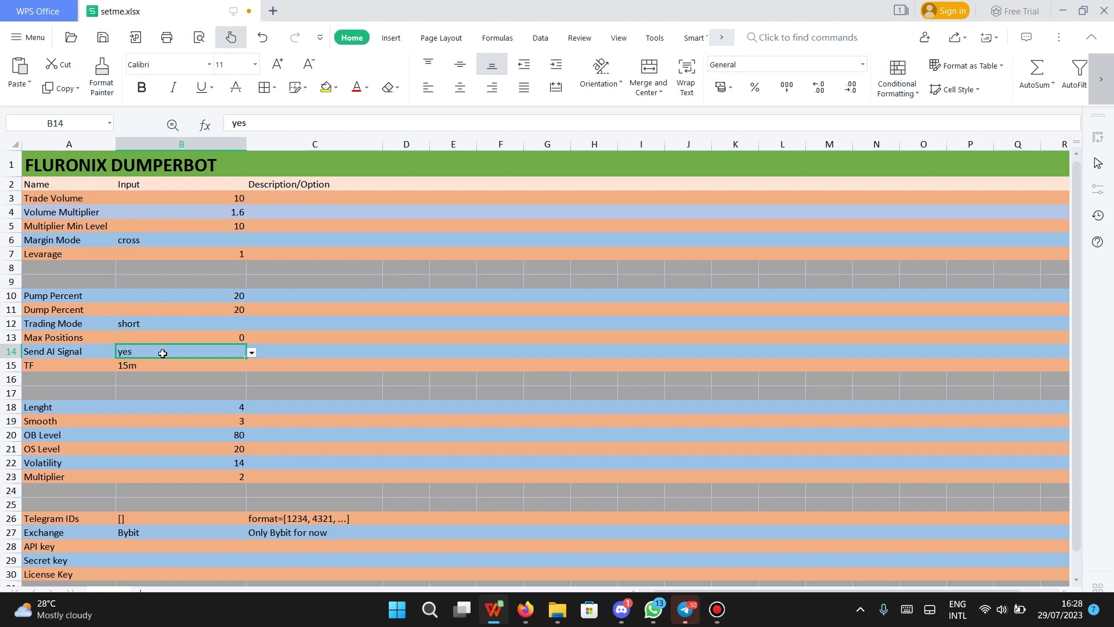
pyautogui.click(173, 368)
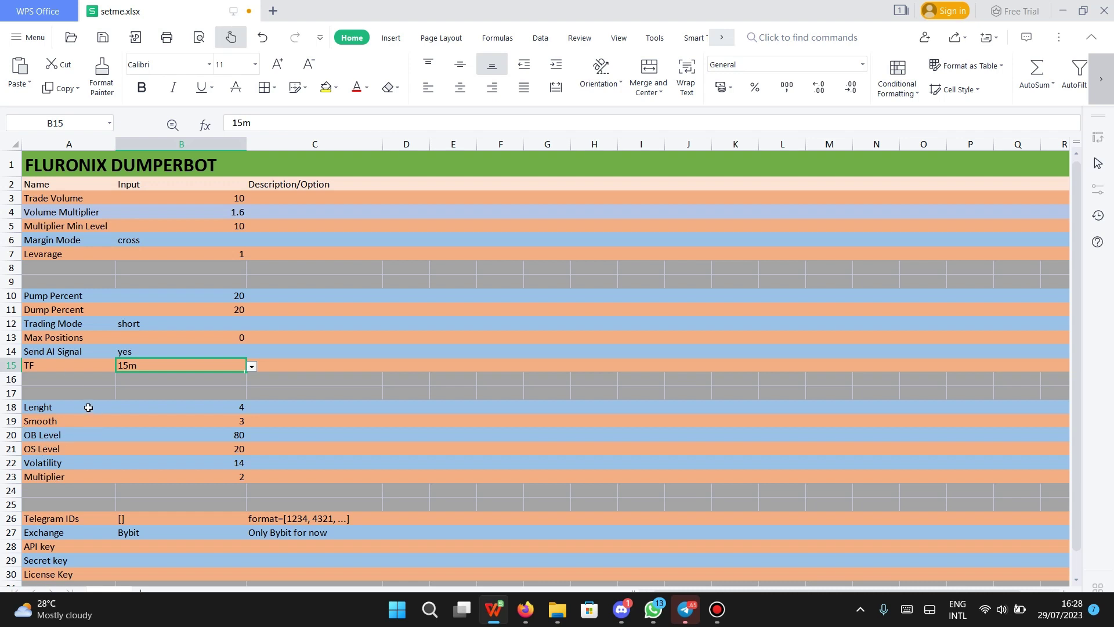
# - Enter two comma-separated Telegram user IDs between the brackets in the Telegram IDs cell B26
pyautogui.scroll(-3, 204, 394)
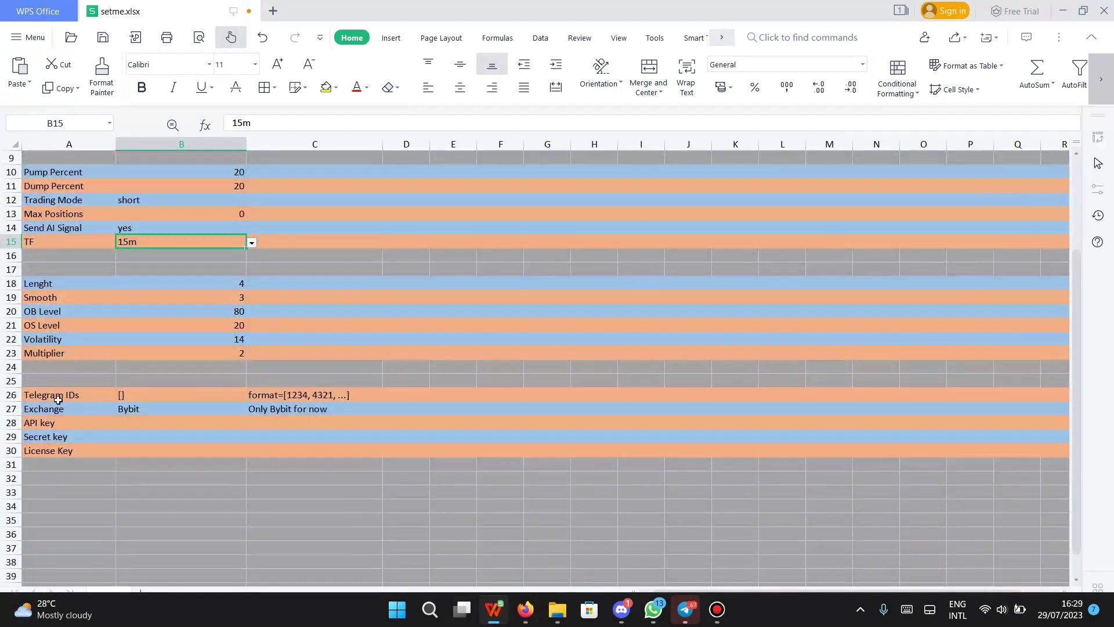
pyautogui.doubleClick(120, 397)
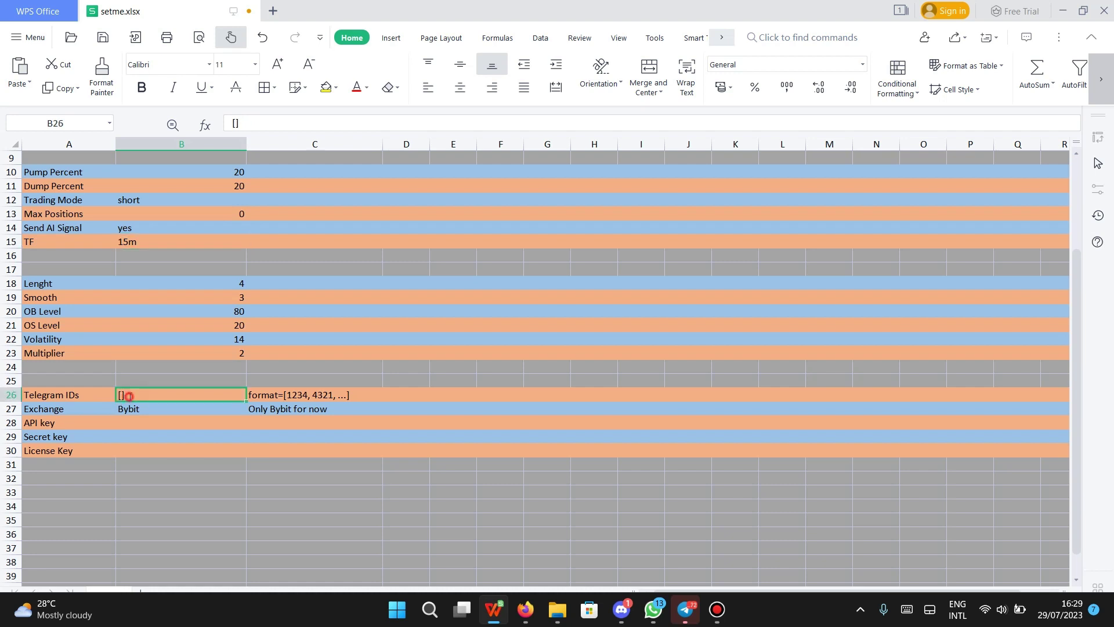
pyautogui.doubleClick(120, 397)
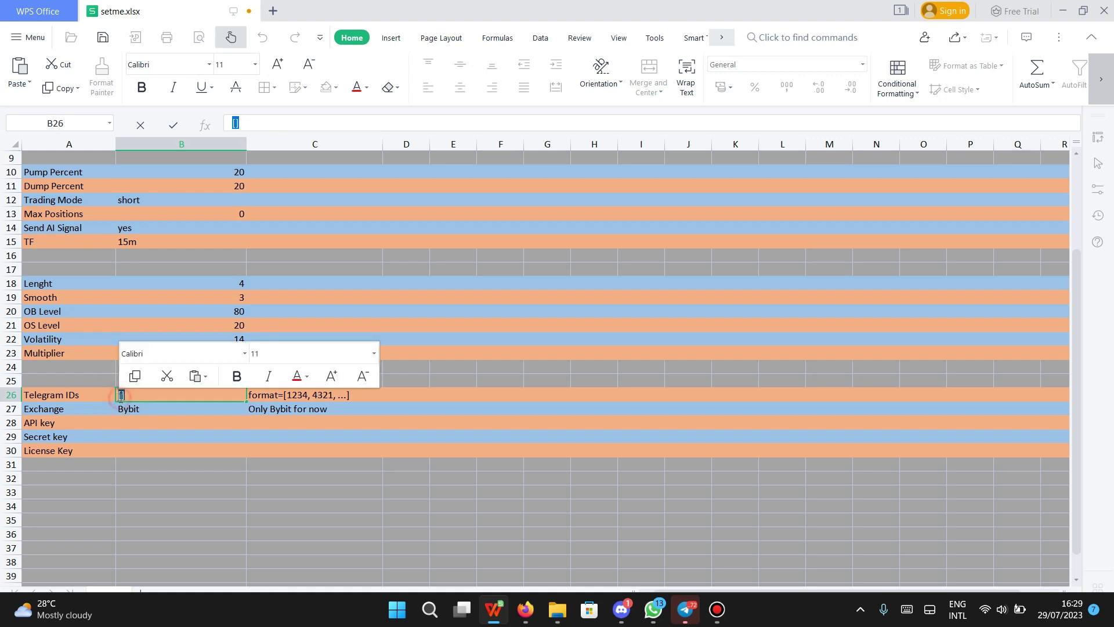
pyautogui.click(122, 397)
pyautogui.write('122345')
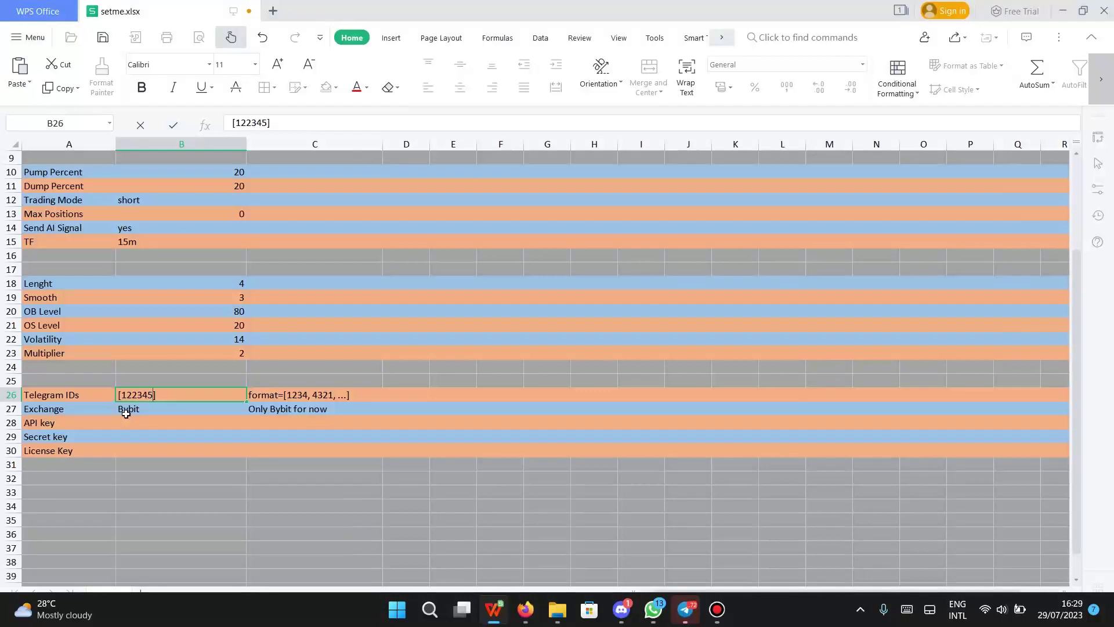
pyautogui.write(',123456')
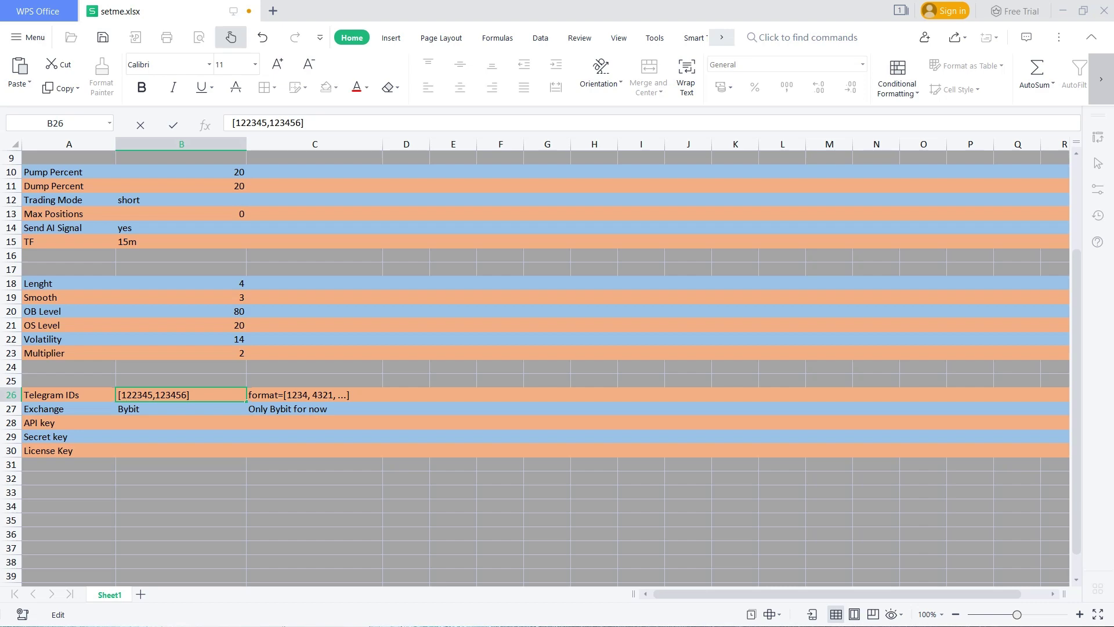
pyautogui.hotkey('alt', 'Tab')
# - Search Telegram for the FluronixTradeAlert bot, replacing the old Dumperbot search
pyautogui.moveTo(928, 47); pyautogui.dragTo(500, 34)
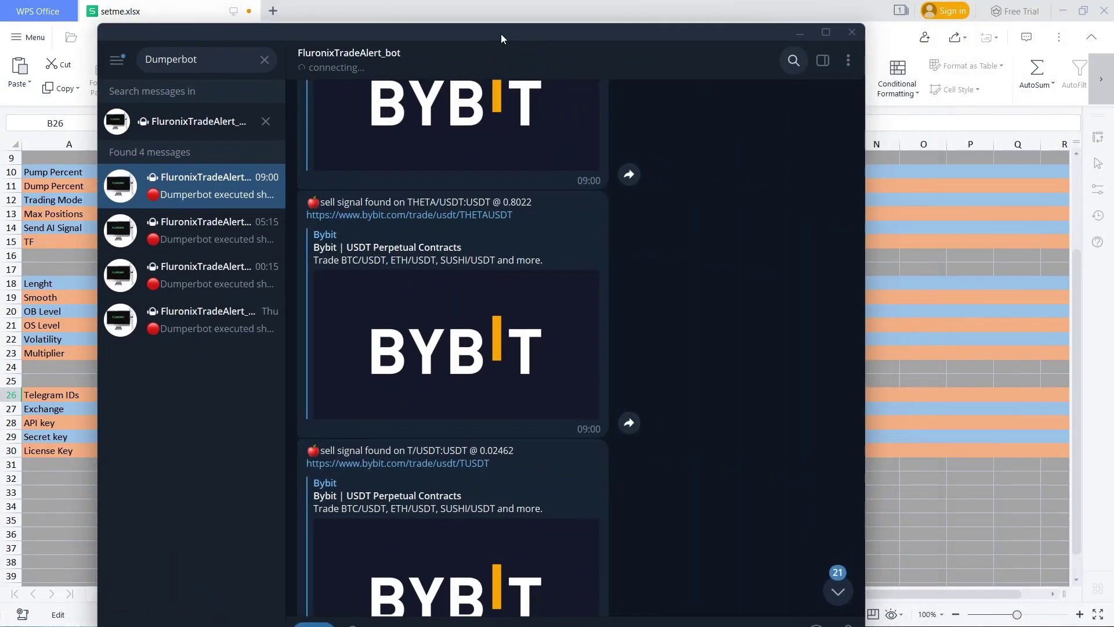
pyautogui.doubleClick(197, 59)
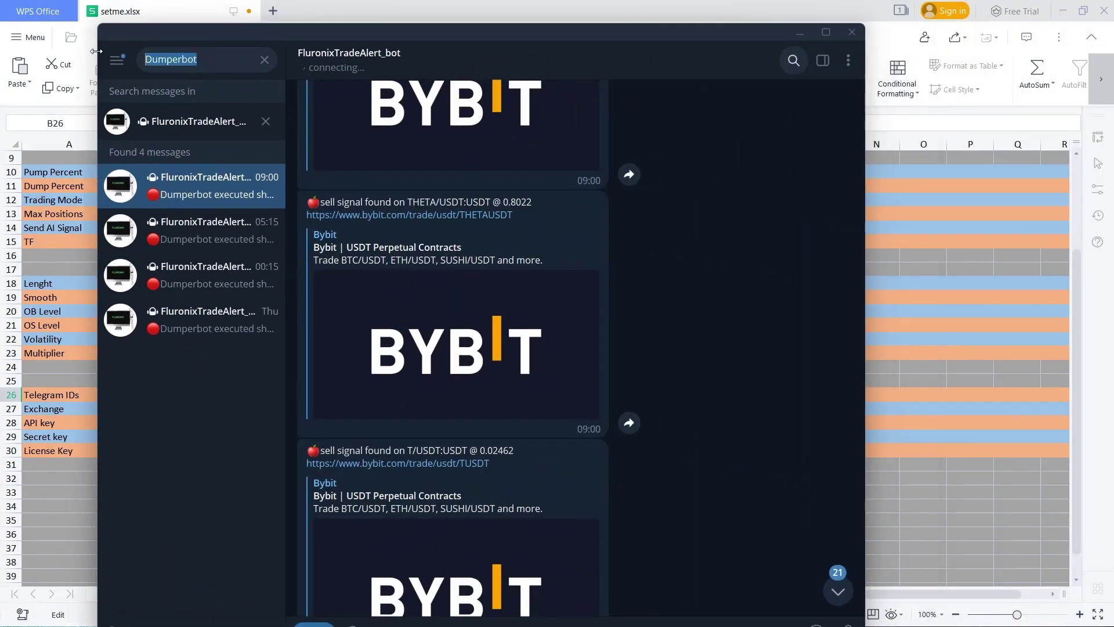
pyautogui.write('fl')
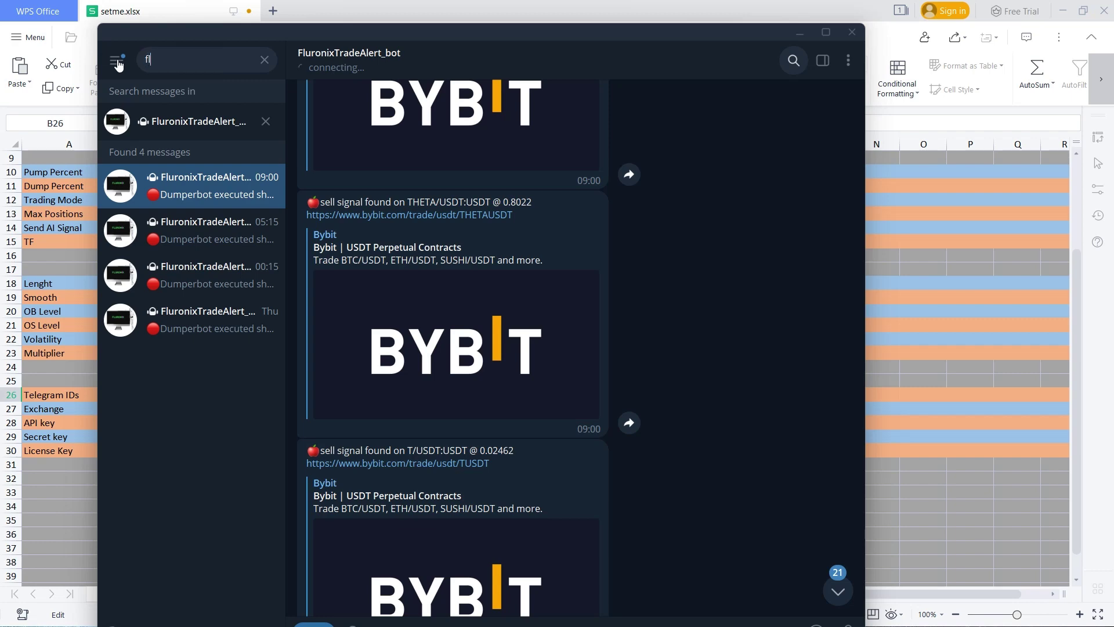
pyautogui.write('ur')
pyautogui.scroll(-10, 646, 308)
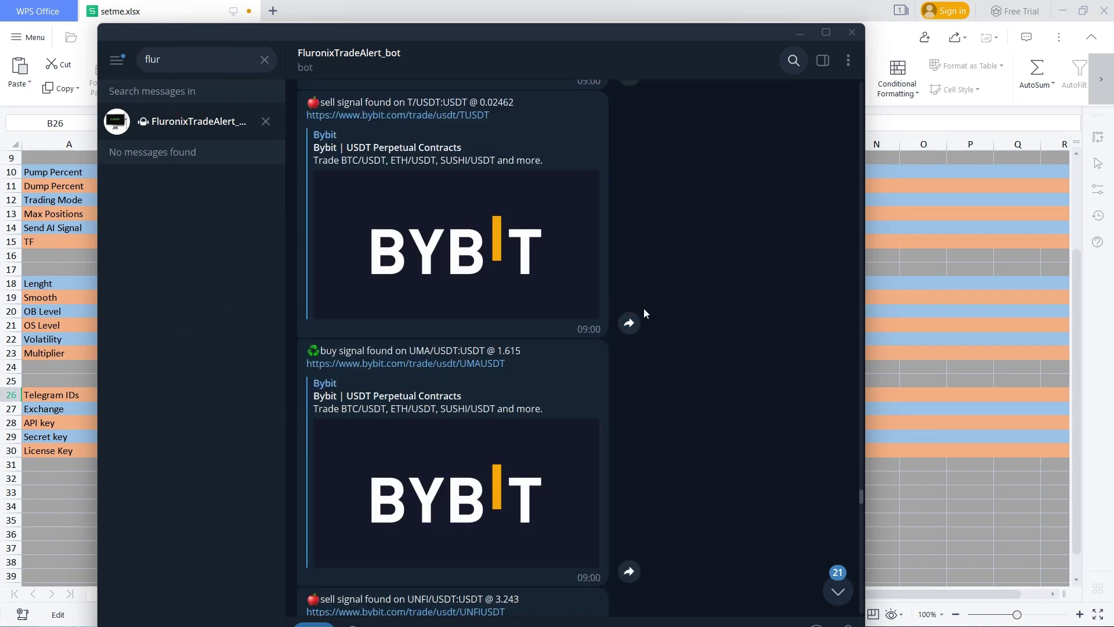
# - Send /start to the bot, request My ID, select the returned ID, and minimize Telegram
pyautogui.click(827, 592)
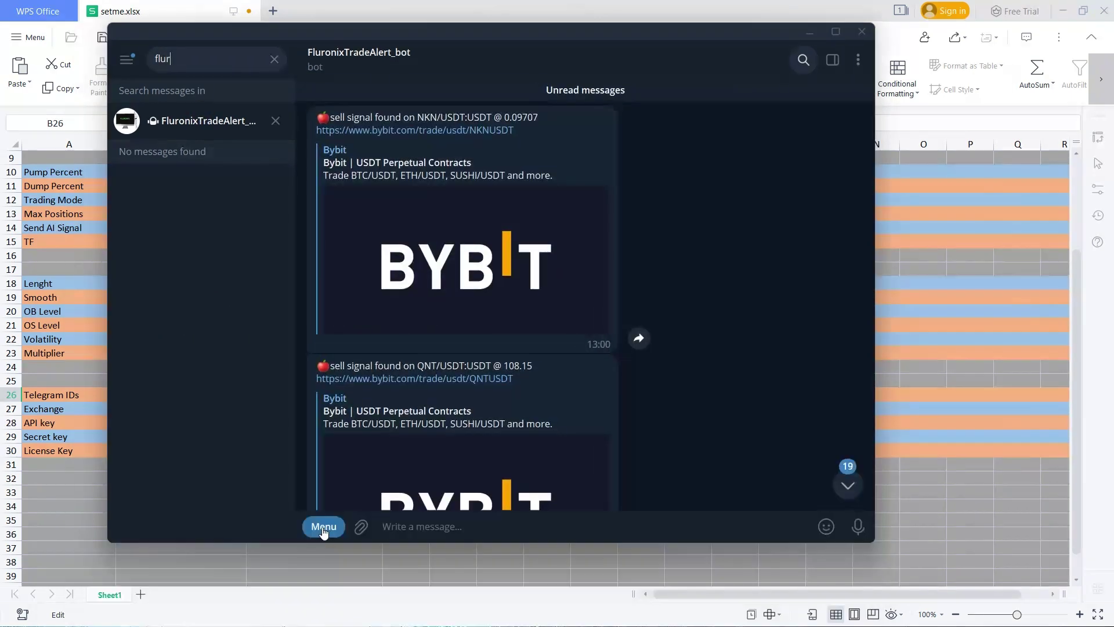
pyautogui.click(323, 526)
pyautogui.click(342, 438)
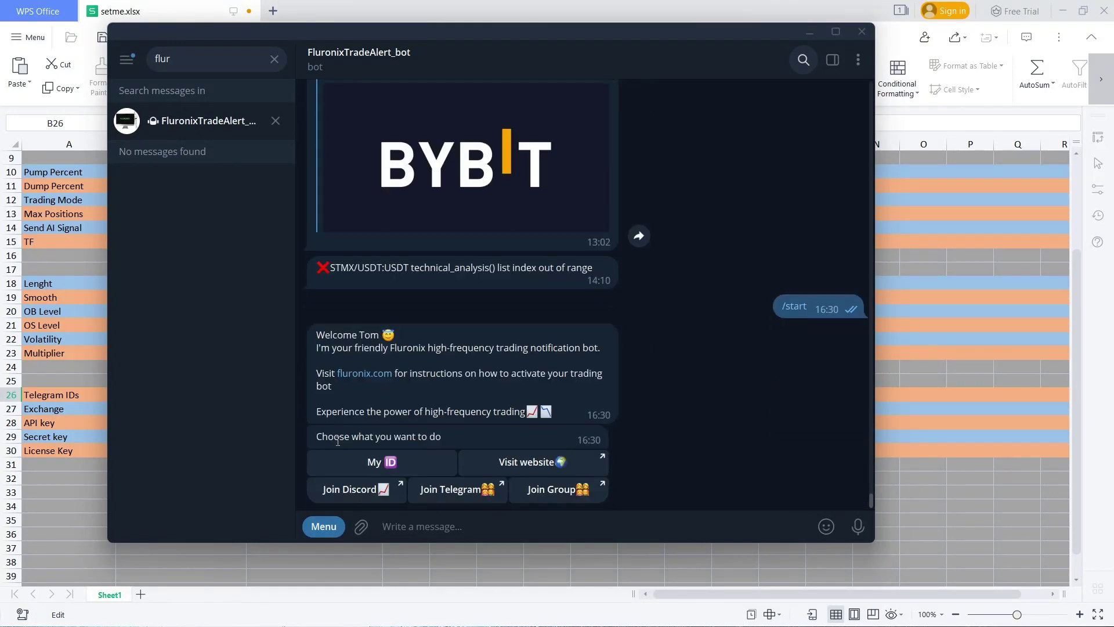
pyautogui.click(390, 463)
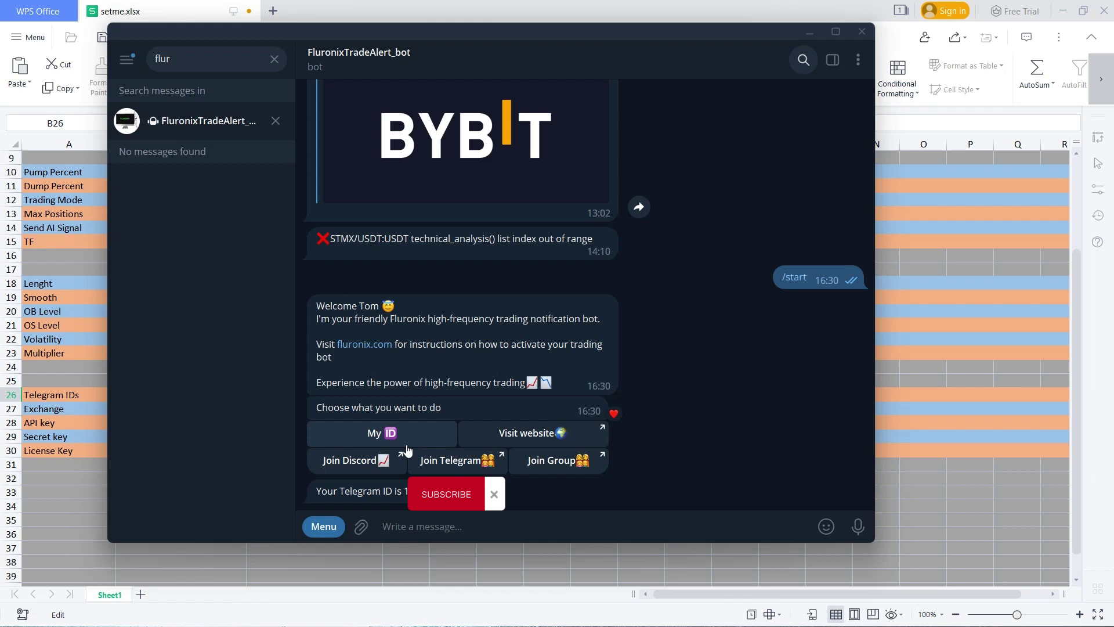
pyautogui.moveTo(405, 491); pyautogui.dragTo(447, 492)
pyautogui.click(807, 31)
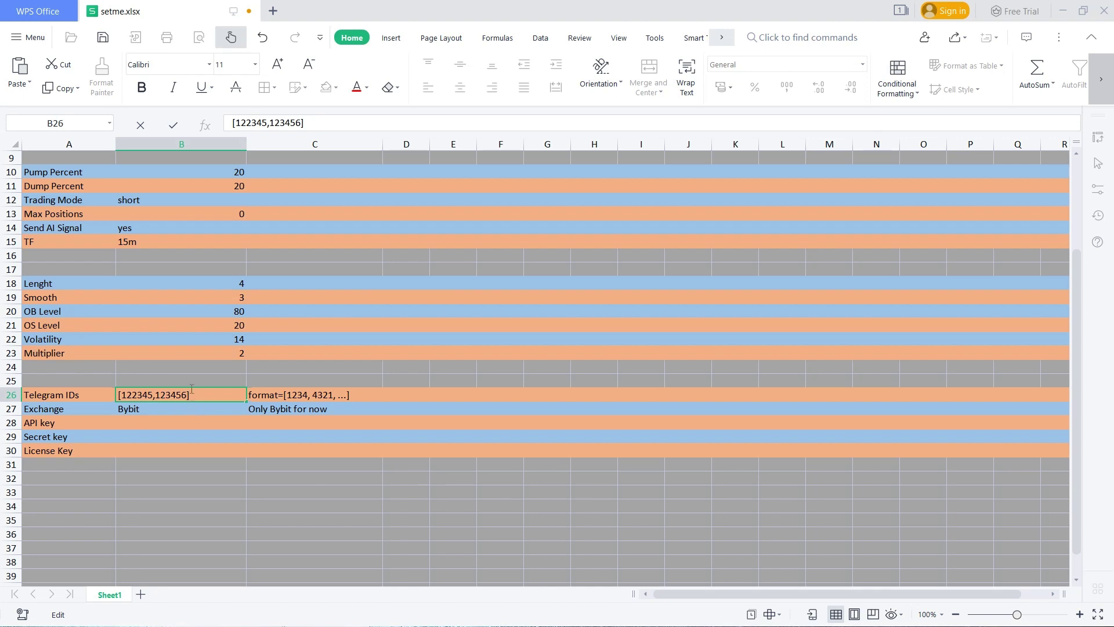
# - Commit the B26 entry, minimize WPS and Firefox, and launch bot.exe from the Fluronix Dumperbot folder
pyautogui.click(204, 368)
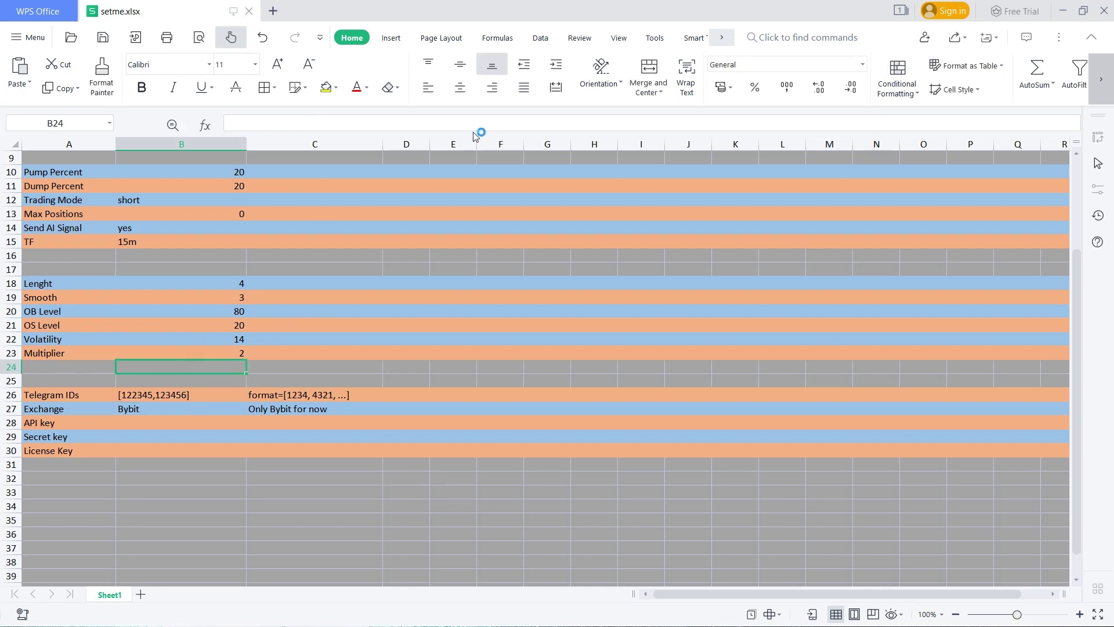
pyautogui.click(1063, 10)
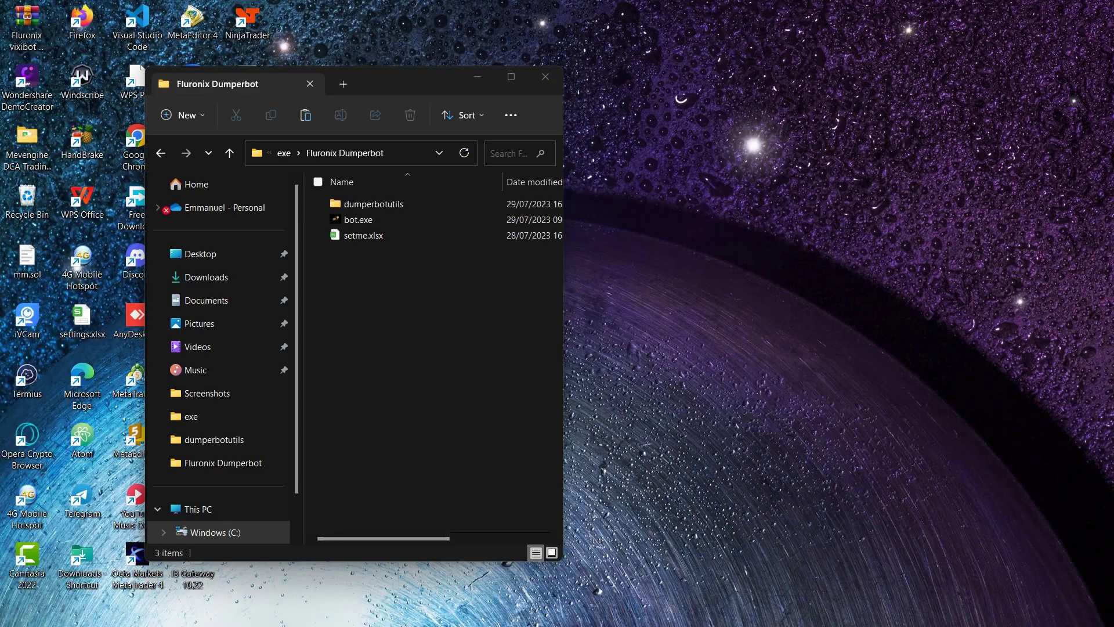
pyautogui.click(1015, 30)
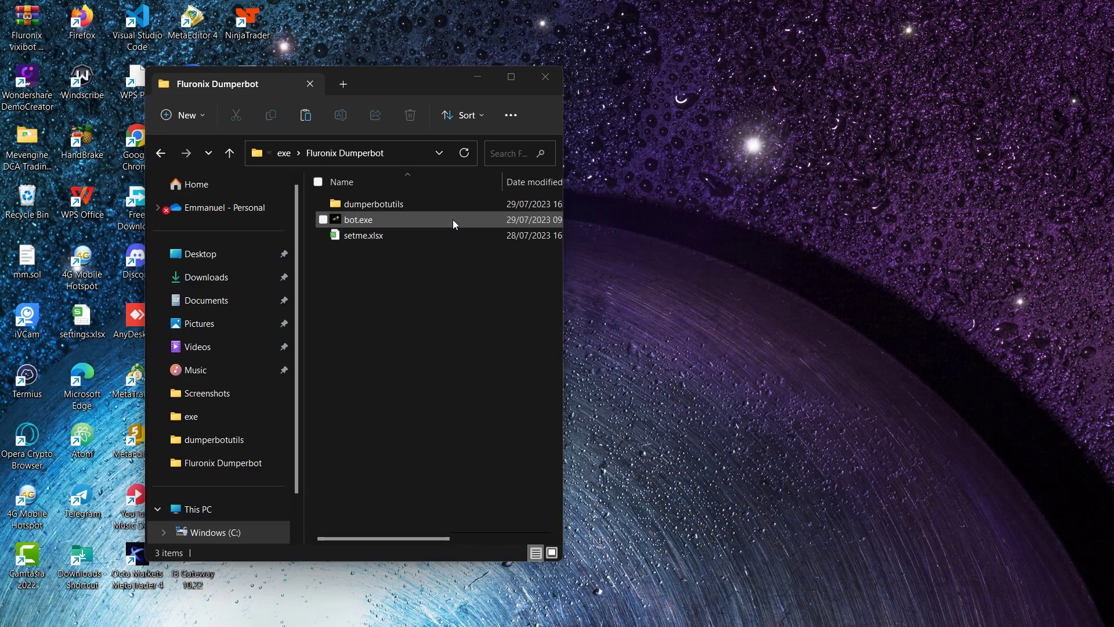
pyautogui.doubleClick(381, 219)
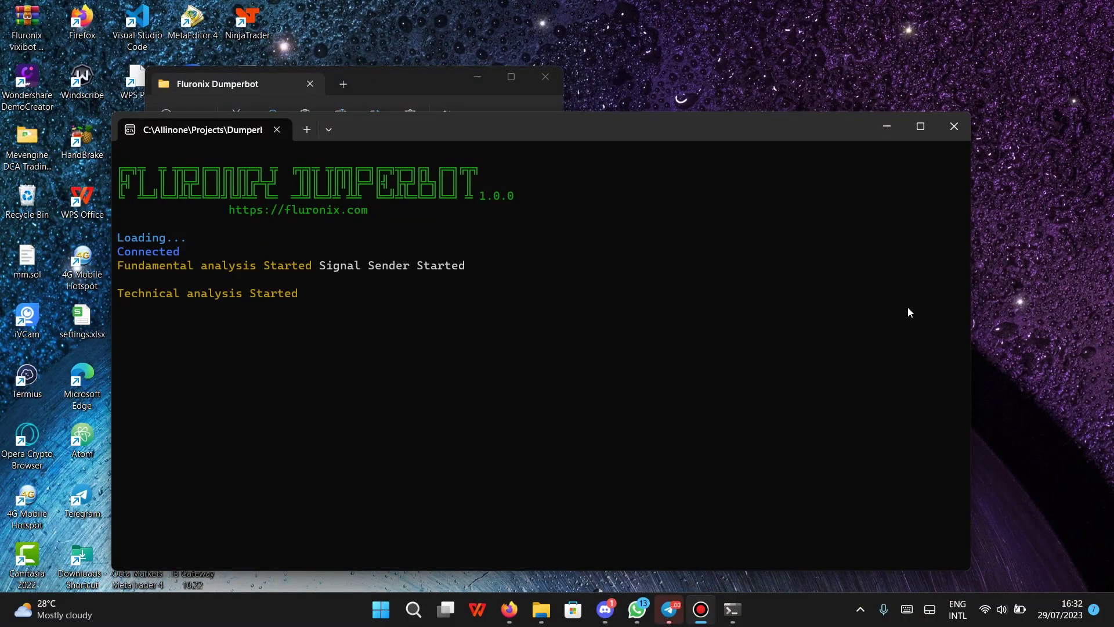
# - Make the Windows Terminal window running Dumperbot narrower so Telegram signals are visible
pyautogui.moveTo(970, 306); pyautogui.dragTo(639, 325)
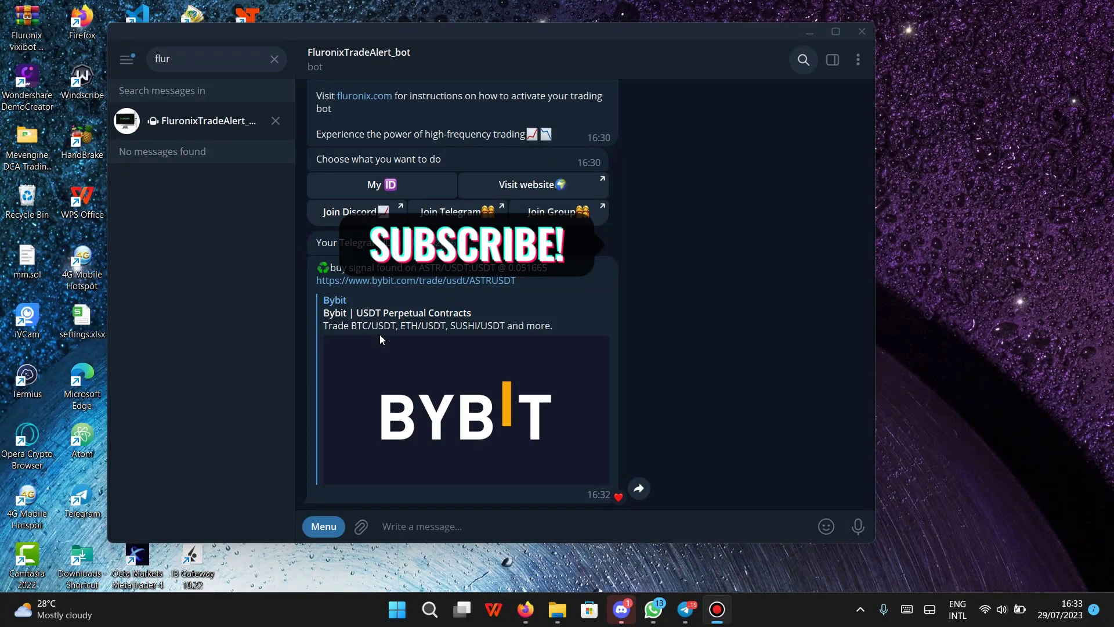
pyautogui.scroll(15, 452, 351)
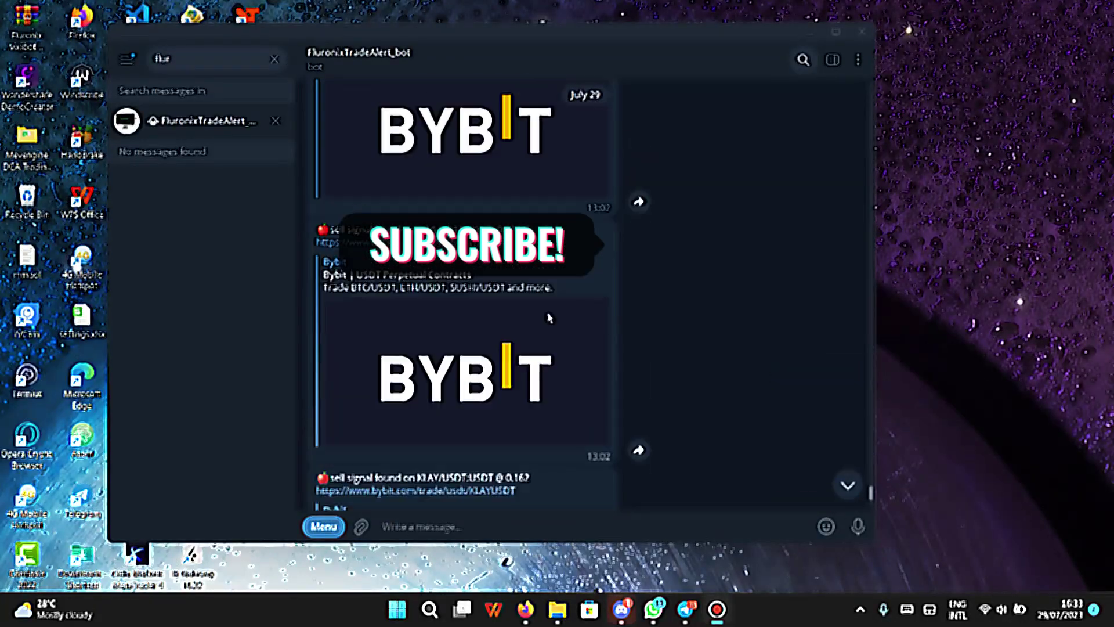
pyautogui.scroll(10, 549, 318)
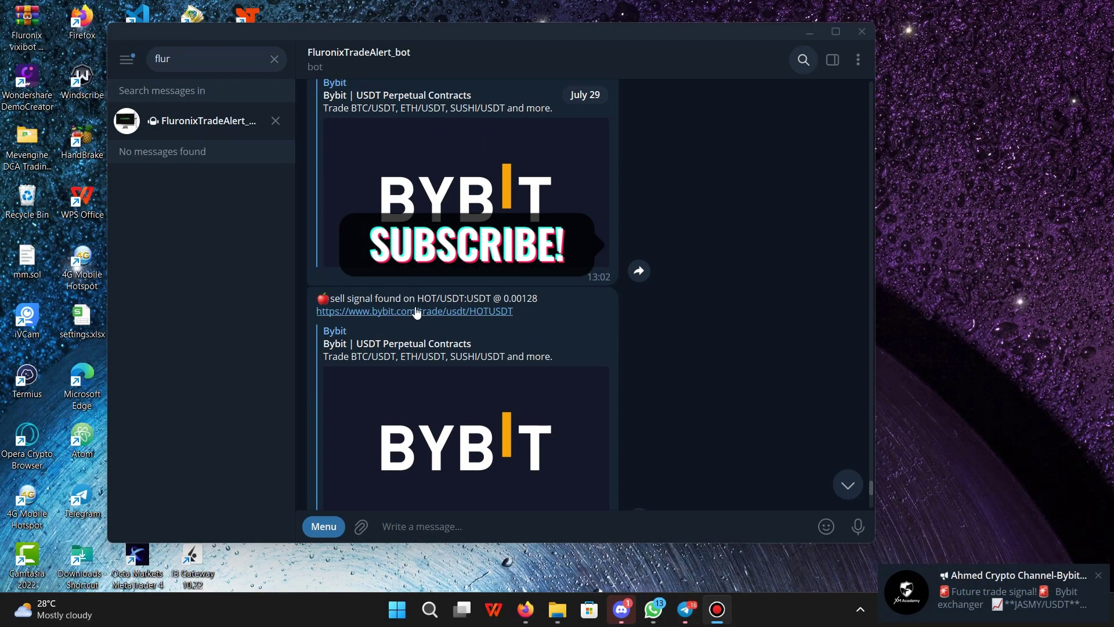